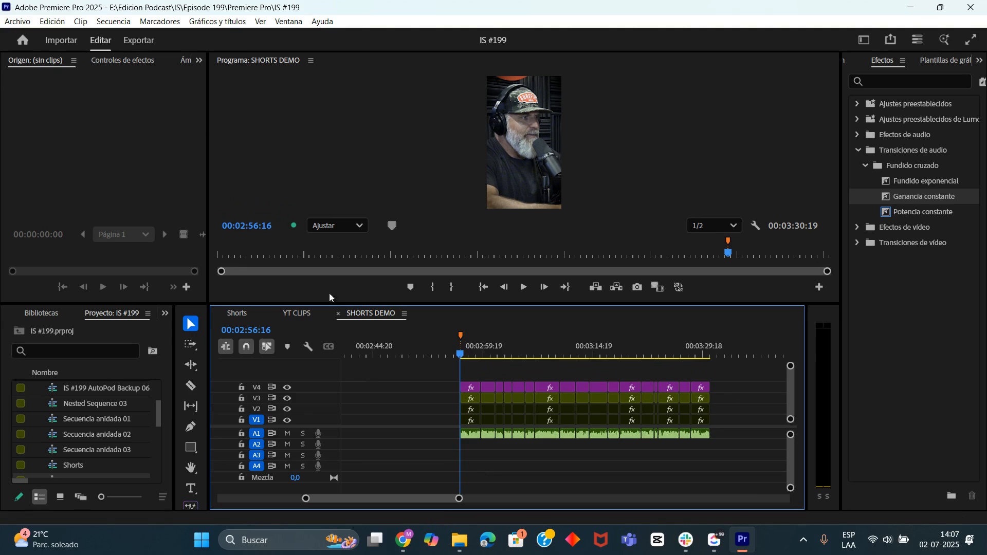
# - Show the captions view of the Text panel for the SHORTS DEMO sequence
pyautogui.click(200, 61)
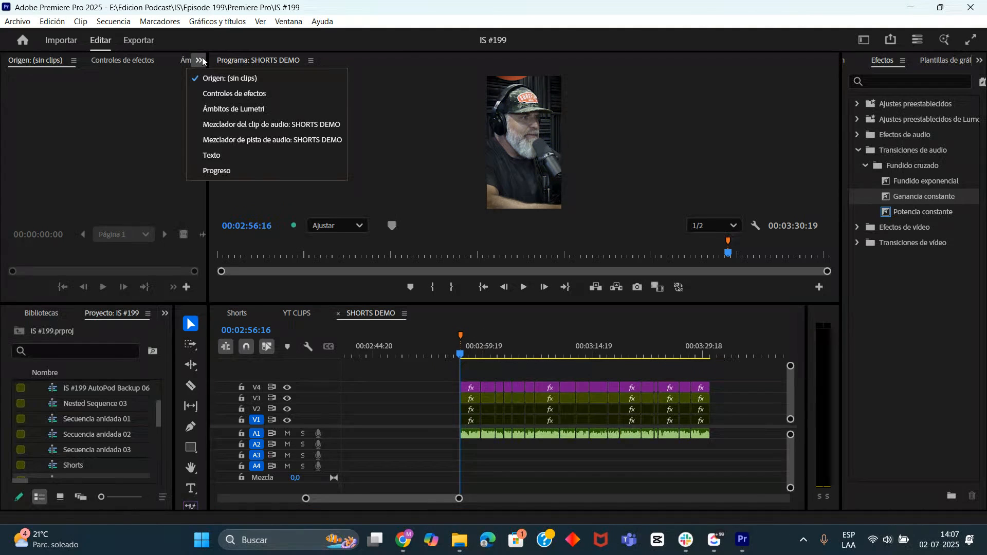
pyautogui.click(254, 155)
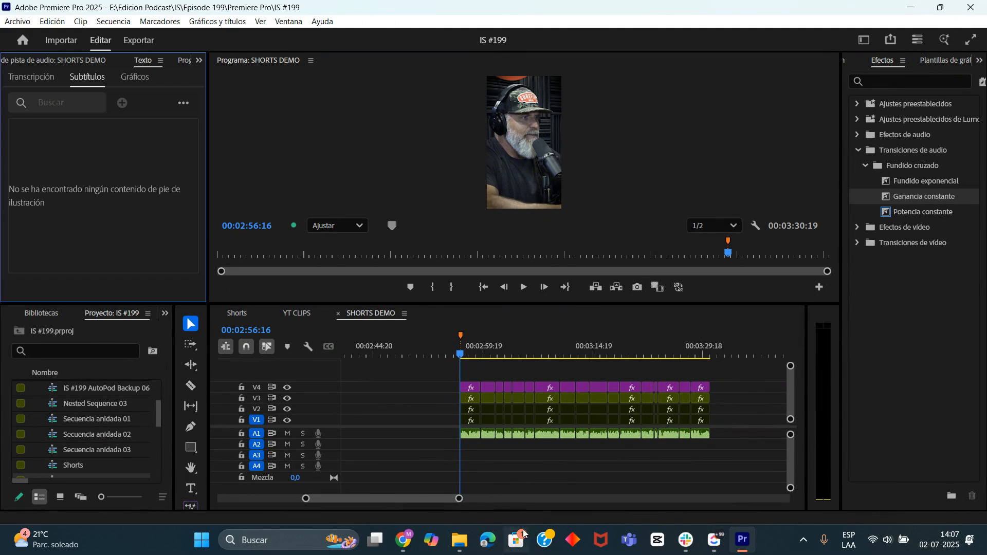
pyautogui.click(552, 469)
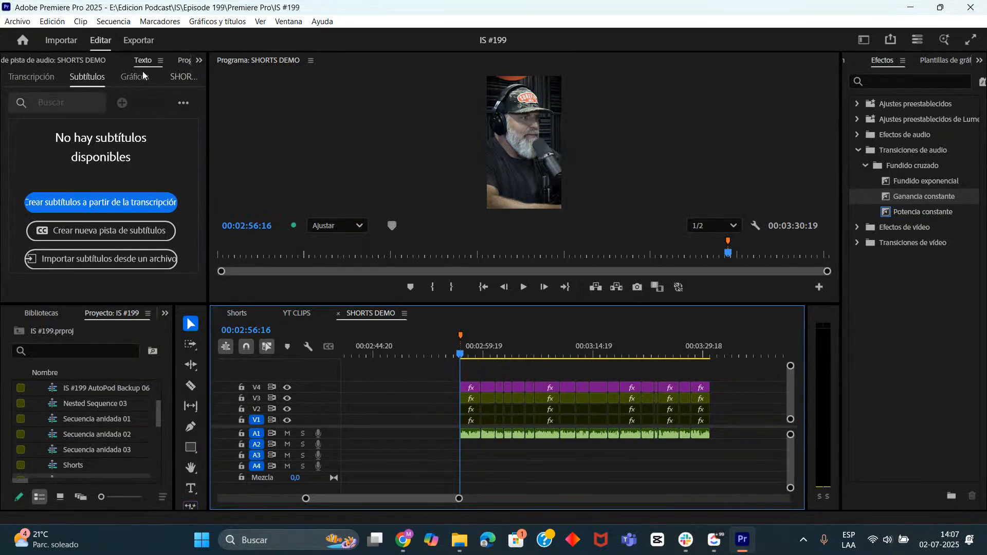
pyautogui.click(43, 79)
pyautogui.click(85, 80)
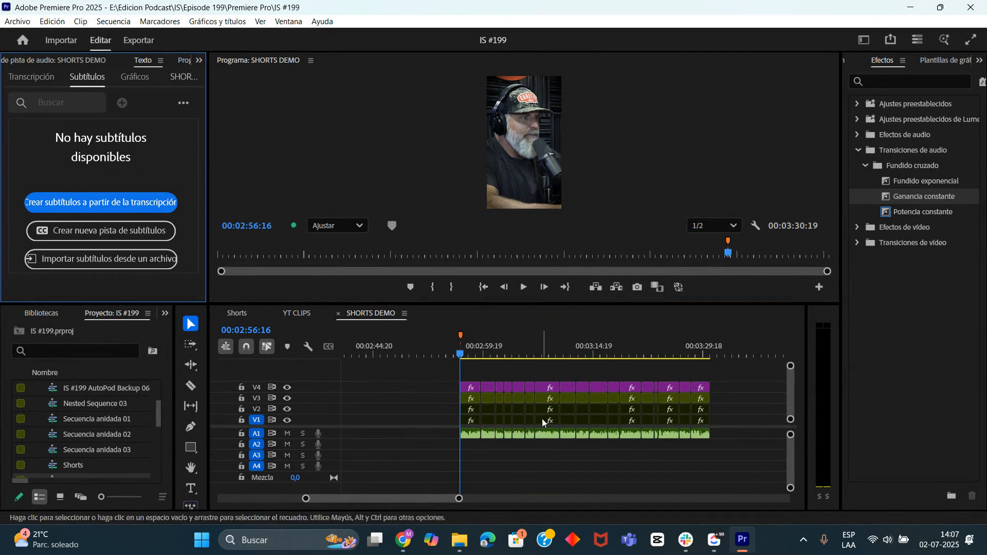
pyautogui.scroll(-5, 534, 410)
pyautogui.scroll(-3, 535, 410)
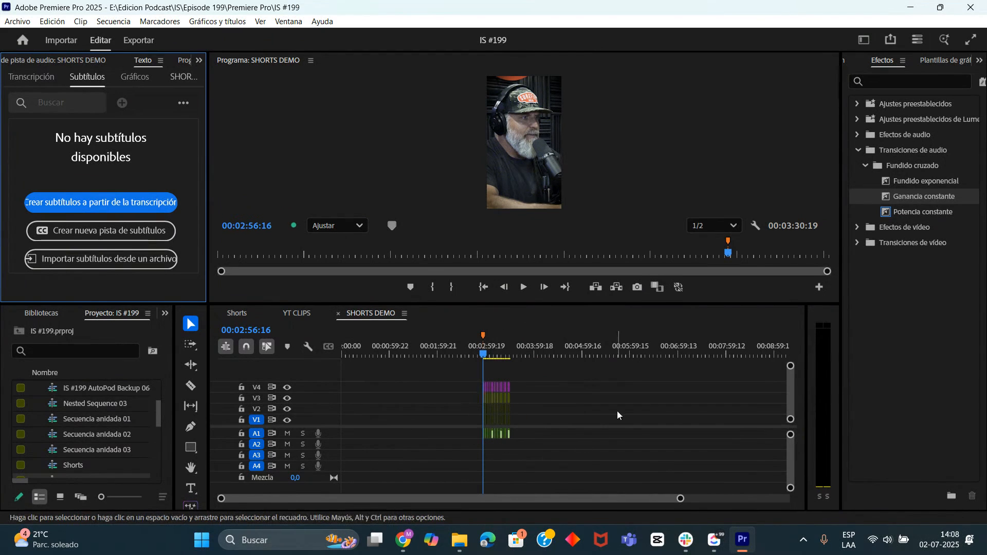
pyautogui.press('-')
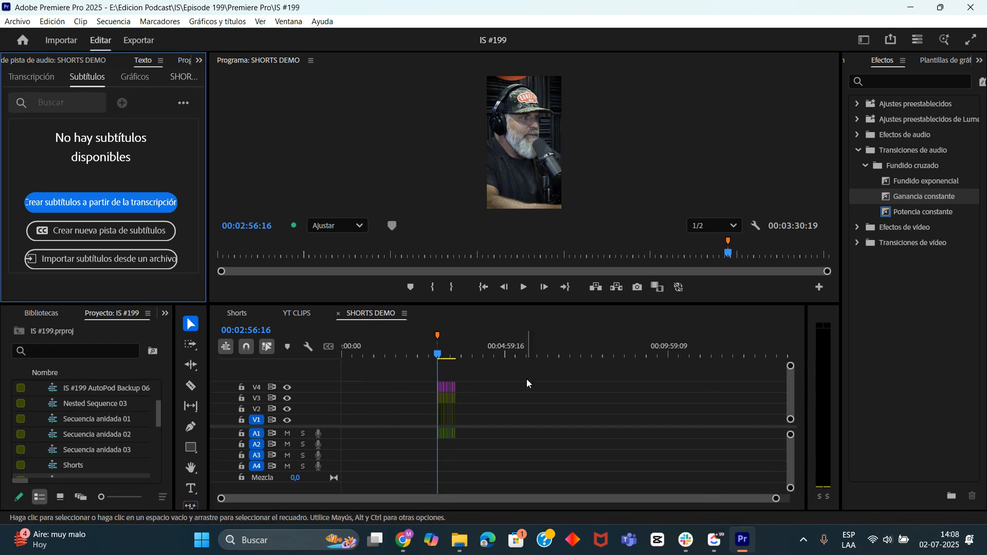
pyautogui.click(303, 314)
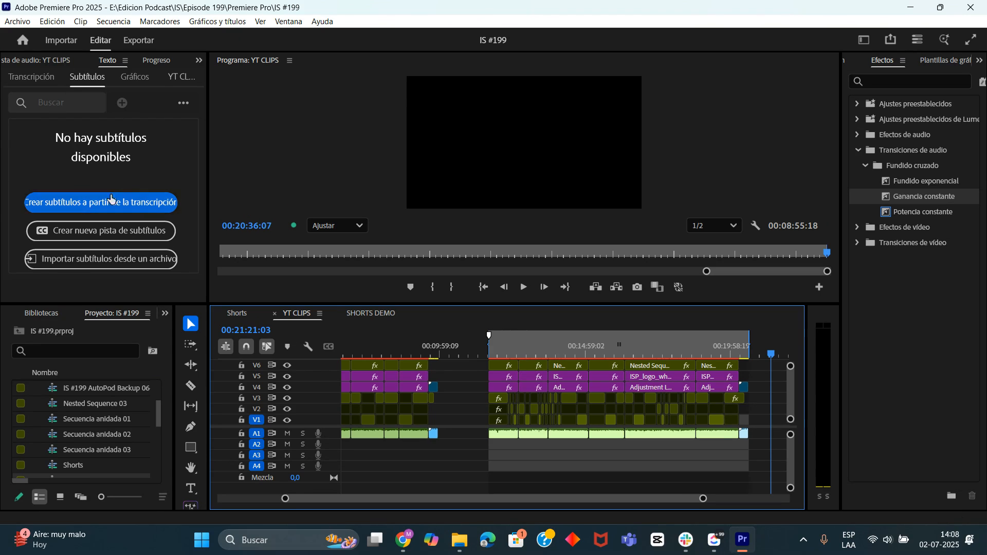
pyautogui.click(372, 314)
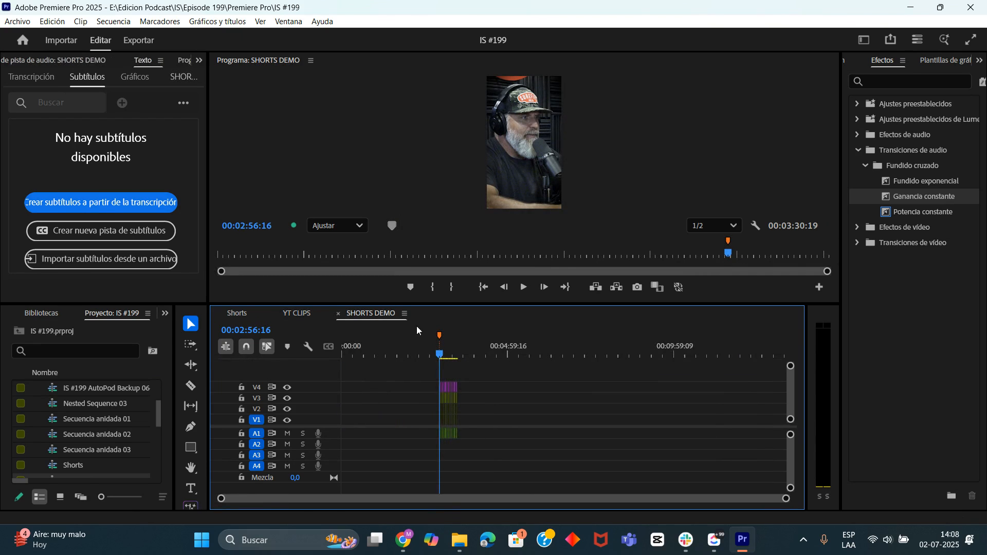
pyautogui.scroll(2, 447, 420)
pyautogui.scroll(2, 418, 415)
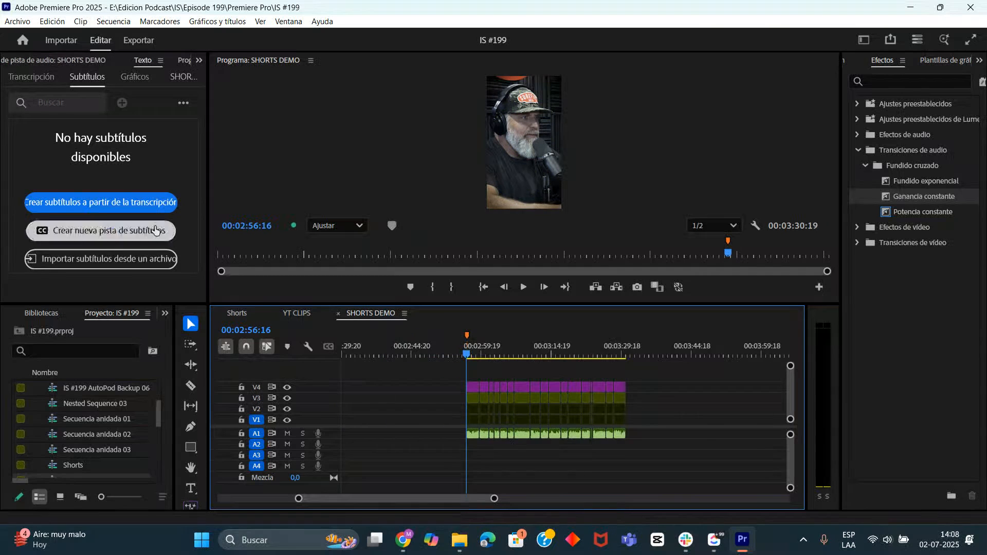
# - Start creating captions from the transcript of SHORTS DEMO, with the maximum length set to 28 characters
pyautogui.click(111, 206)
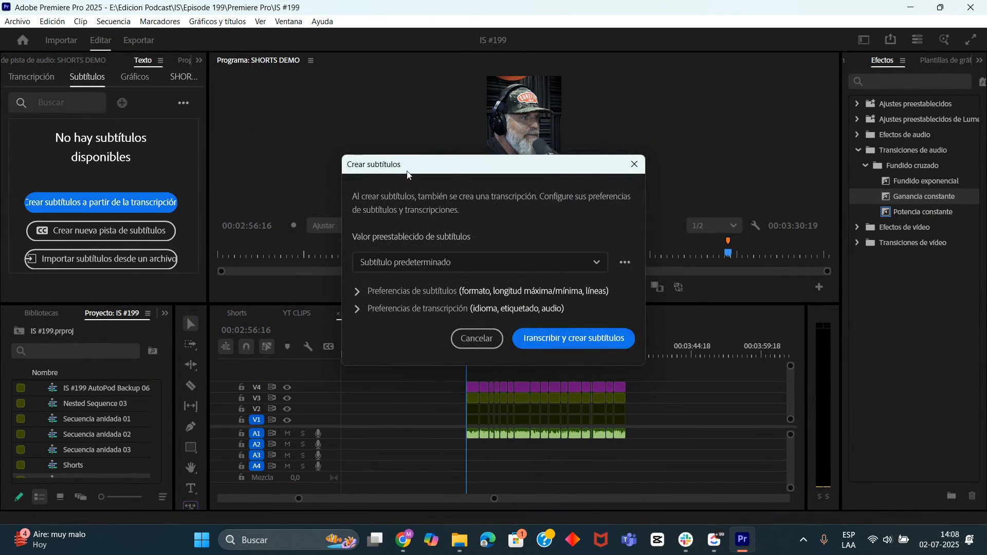
pyautogui.moveTo(456, 163); pyautogui.dragTo(454, 48)
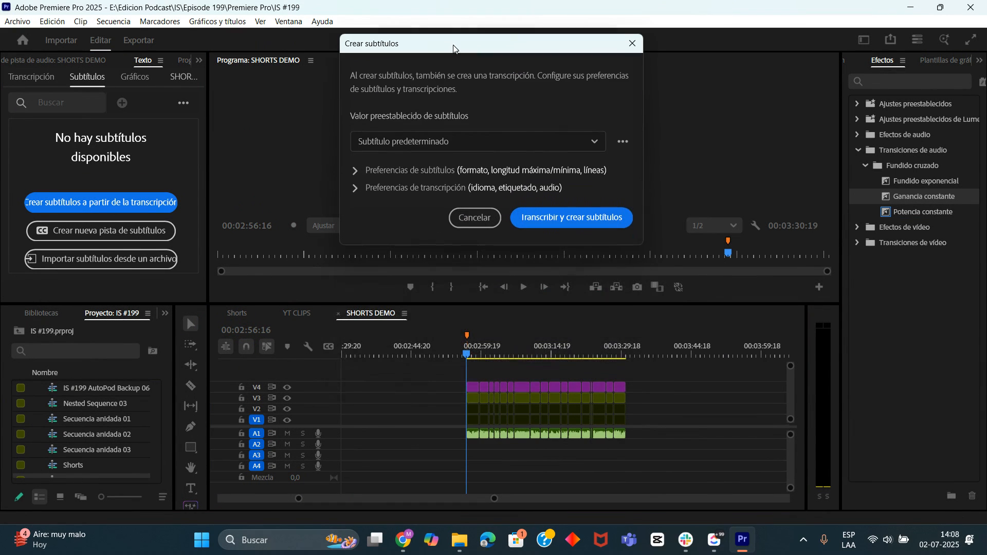
pyautogui.click(362, 174)
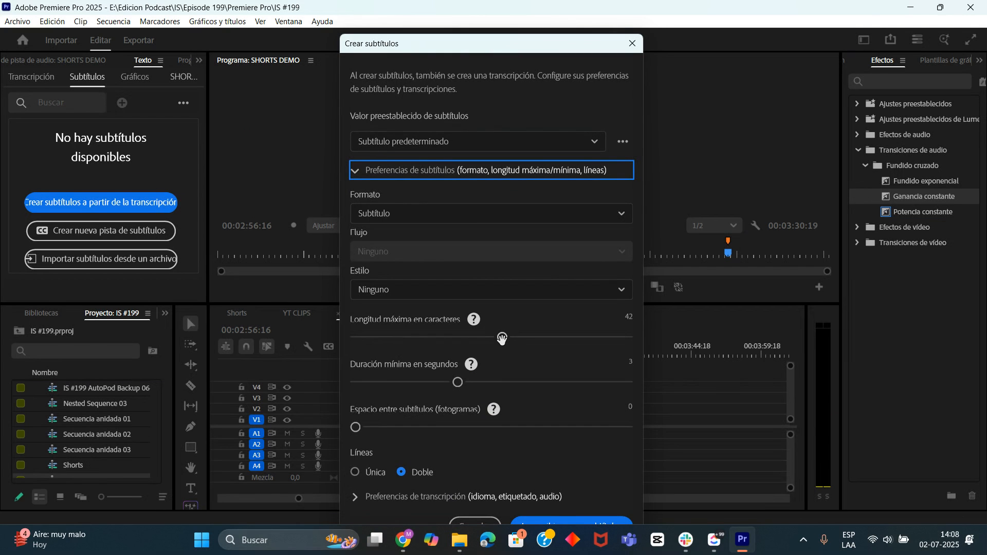
pyautogui.moveTo(502, 339); pyautogui.dragTo(442, 339)
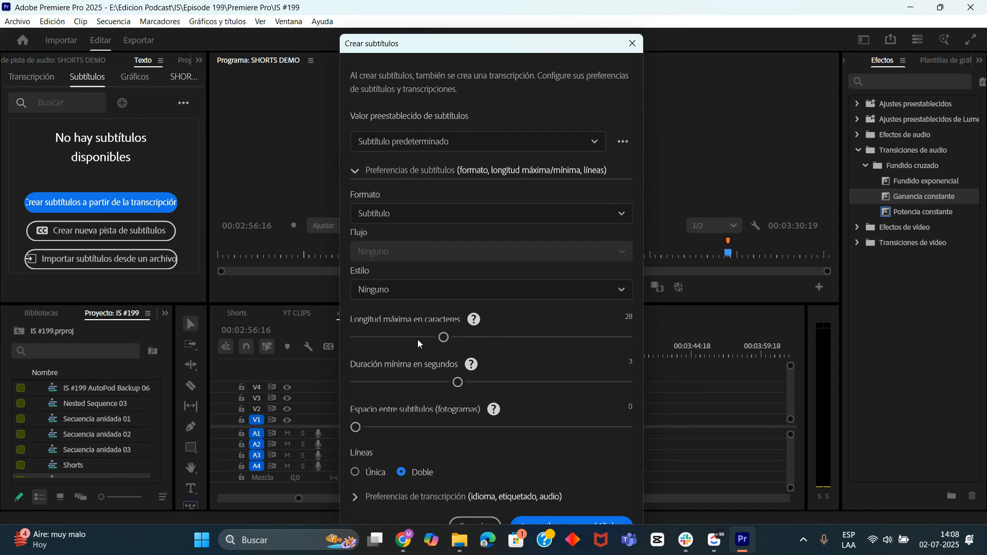
pyautogui.moveTo(443, 339)
pyautogui.mouseDown()
pyautogui.moveTo(393, 342)
pyautogui.moveTo(443, 344)
pyautogui.mouseUp()
pyautogui.moveTo(555, 46); pyautogui.dragTo(546, 14)
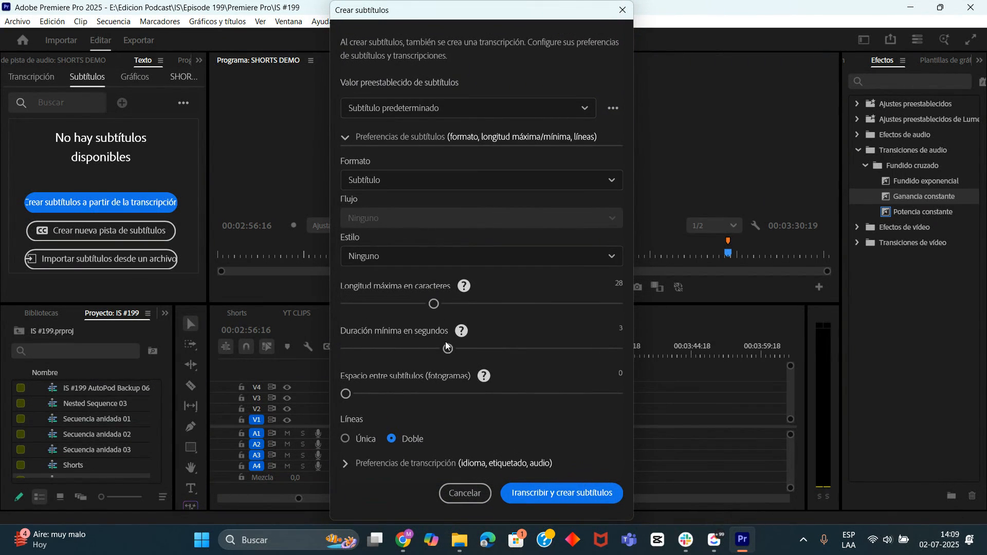
# - Transcribe the sequence and generate its captions with a shorter minimum duration and single lines
pyautogui.moveTo(446, 350); pyautogui.dragTo(405, 350)
pyautogui.click(345, 439)
pyautogui.click(575, 500)
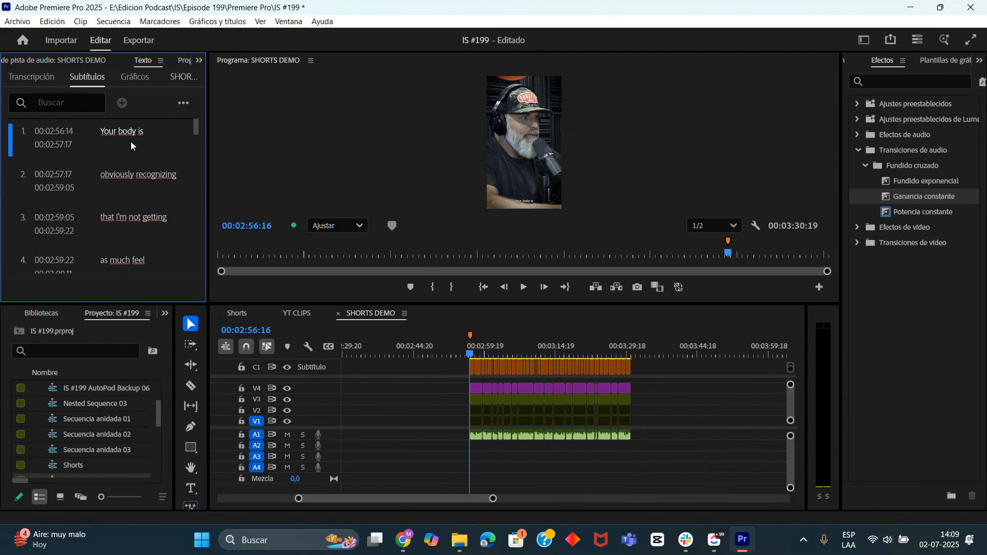
# - Examine the first three captions on the caption track and how each is displayed over the video
pyautogui.press('=')
pyautogui.press('=')
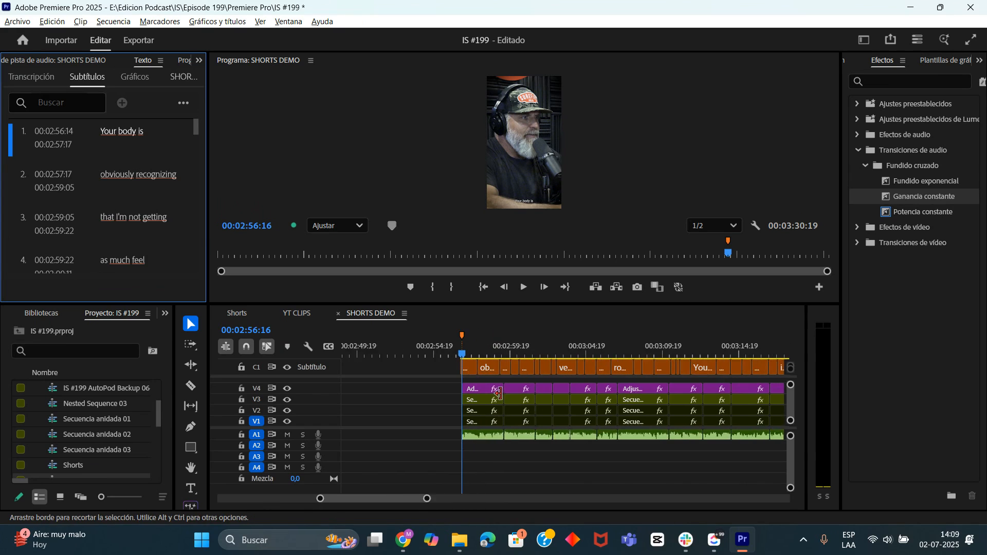
pyautogui.scroll(4, 497, 394)
pyautogui.click(430, 353)
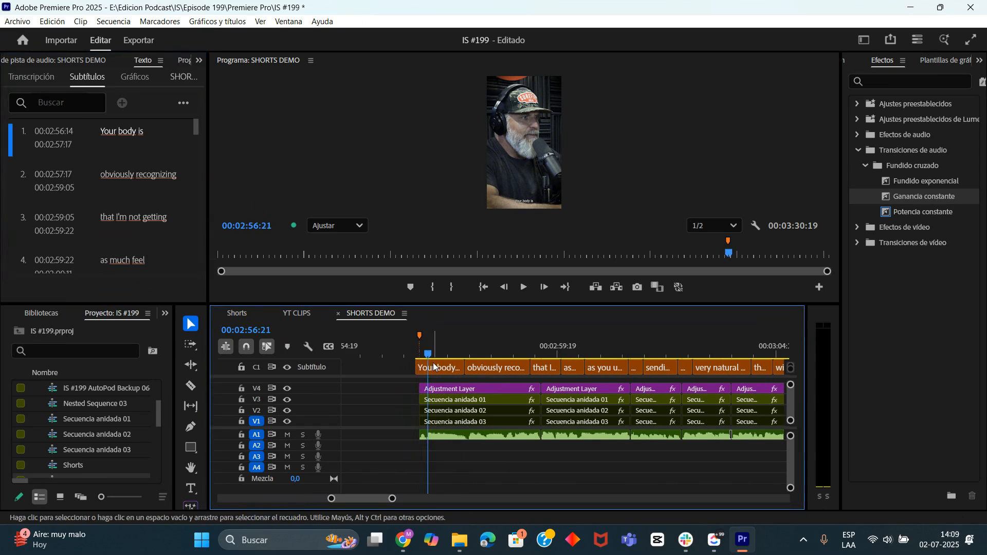
pyautogui.click(434, 367)
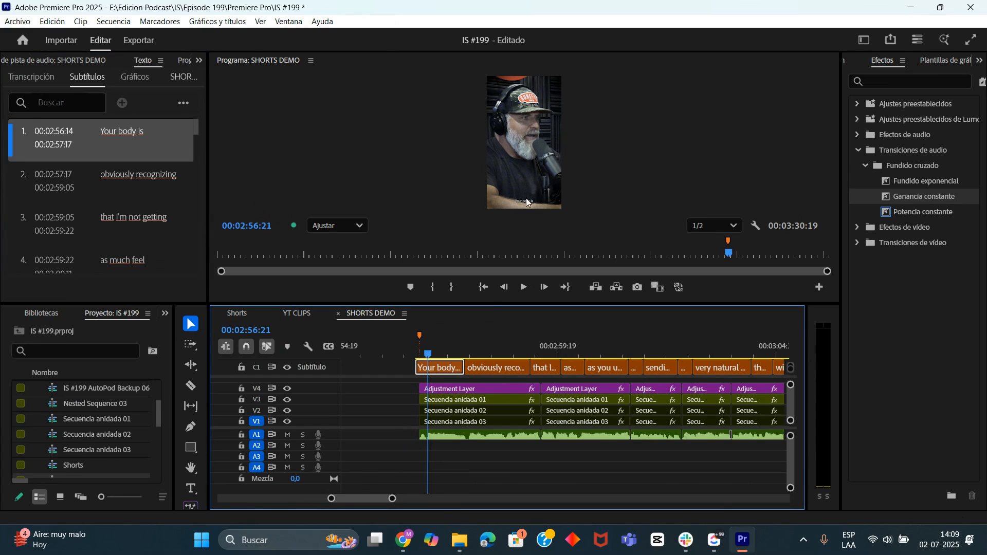
pyautogui.click(498, 369)
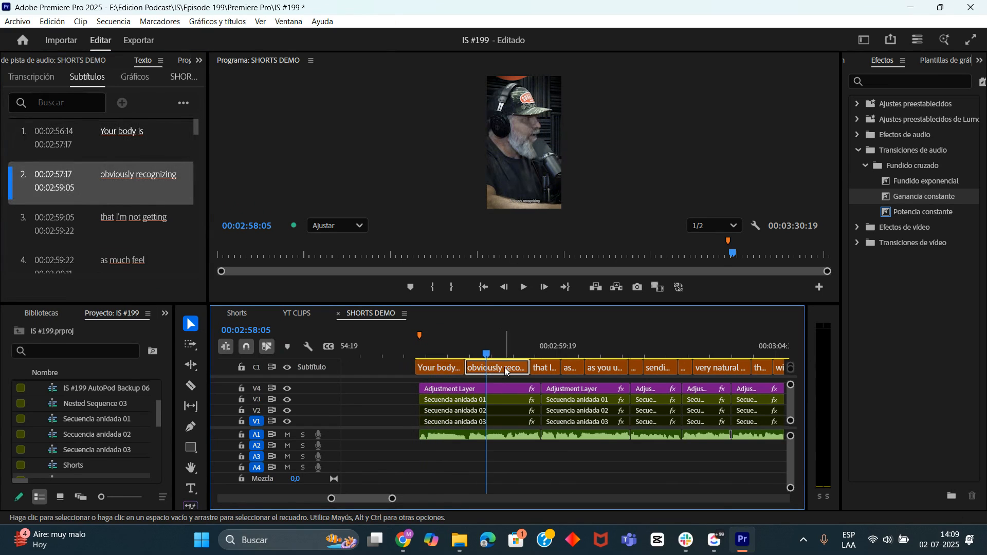
pyautogui.click(547, 367)
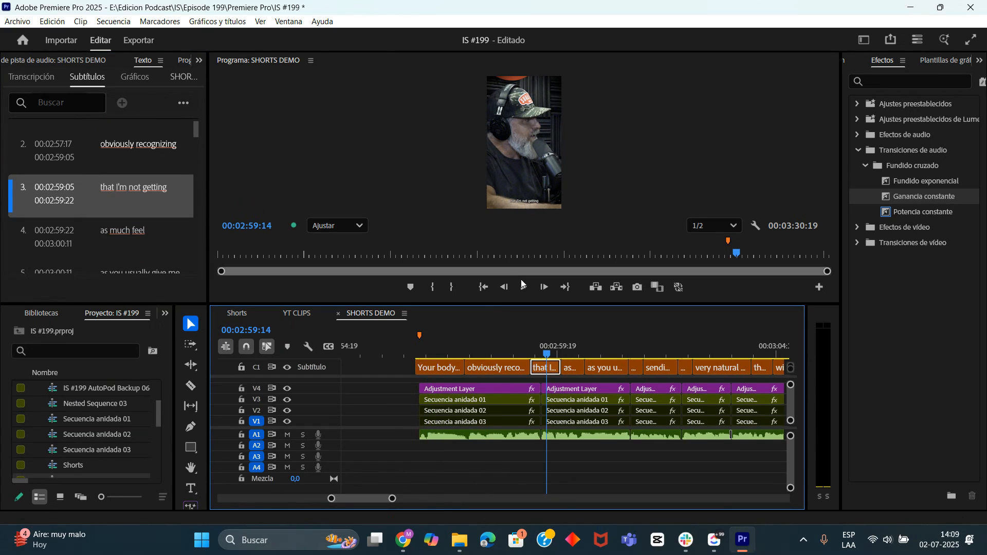
# - Enlarge the program preview and check how the first few captions look on the frame
pyautogui.moveTo(547, 305); pyautogui.dragTo(550, 386)
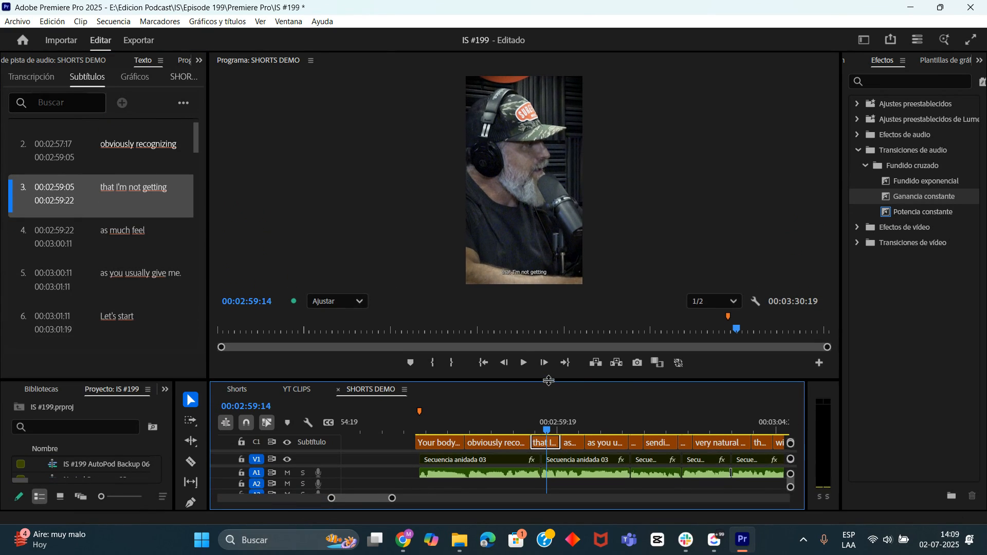
pyautogui.click(573, 431)
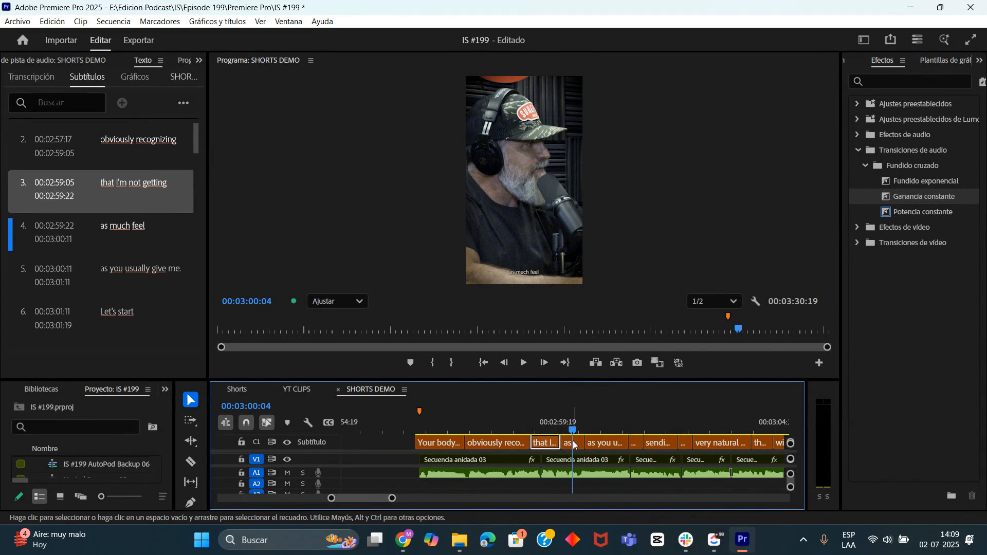
pyautogui.click(573, 445)
pyautogui.click(492, 426)
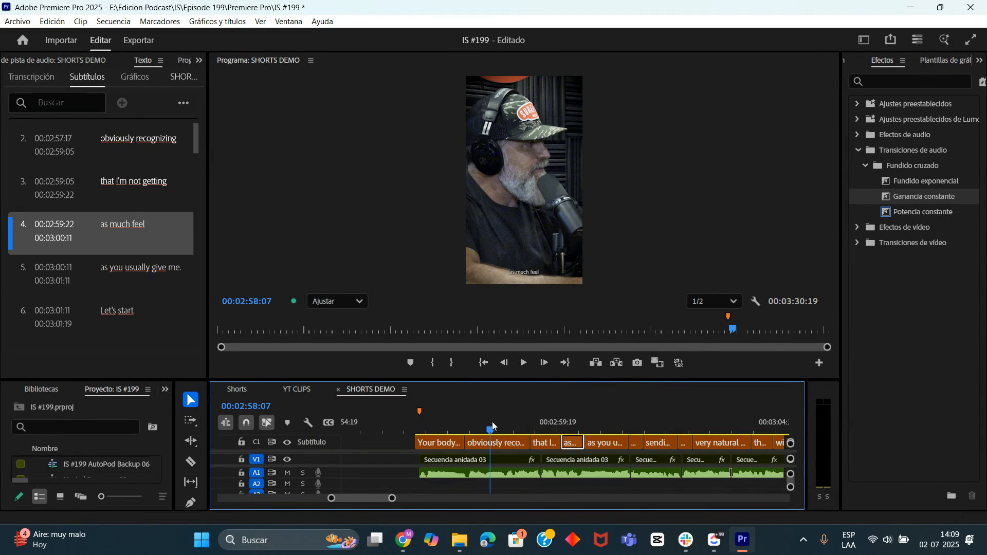
pyautogui.click(498, 441)
pyautogui.click(444, 433)
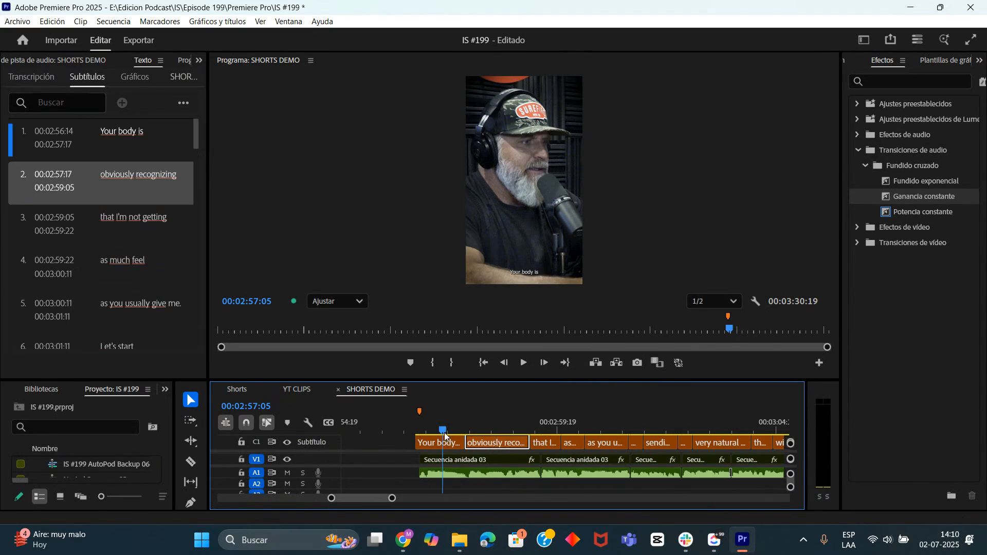
pyautogui.click(444, 440)
pyautogui.click(480, 423)
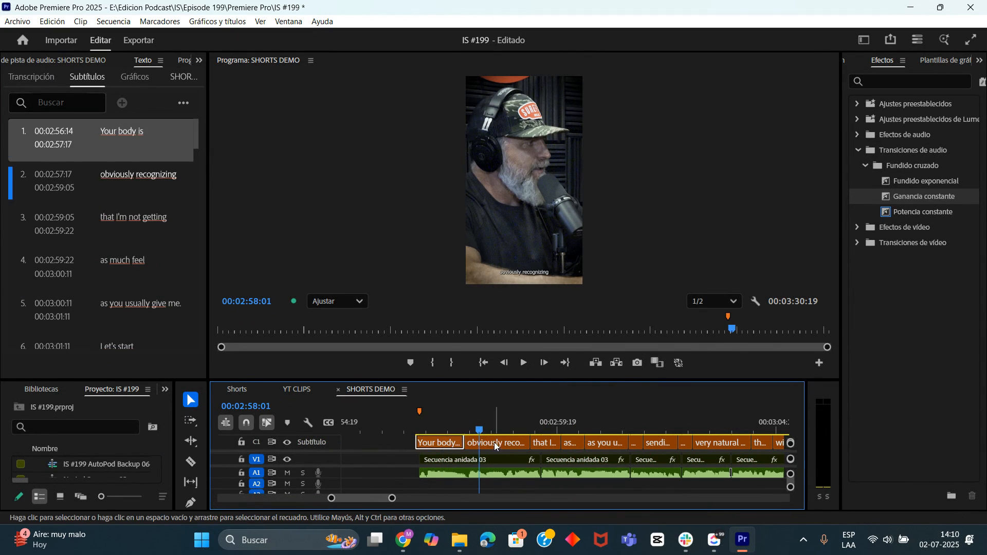
pyautogui.click(495, 442)
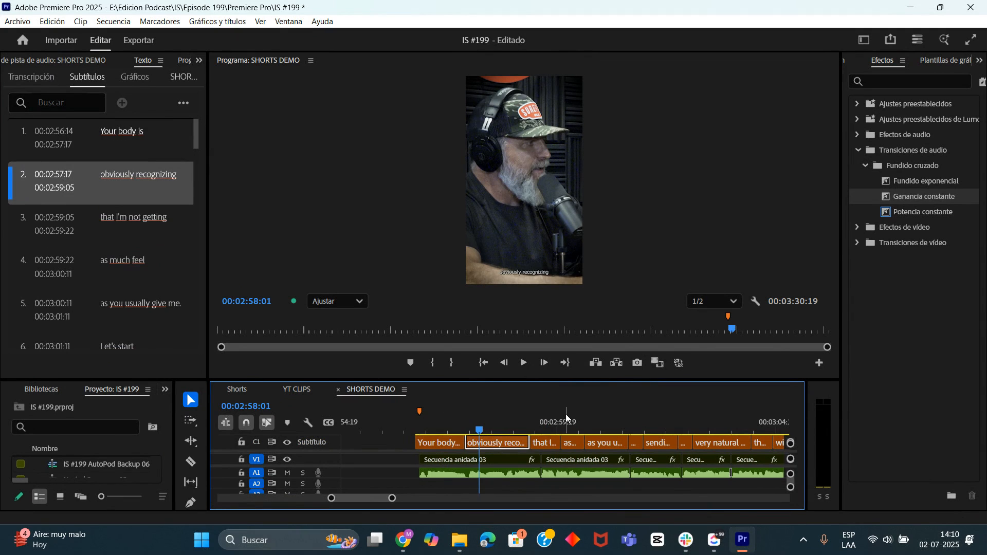
# - Select all the caption clips on the C1 subtitle track
pyautogui.scroll(-8, 563, 431)
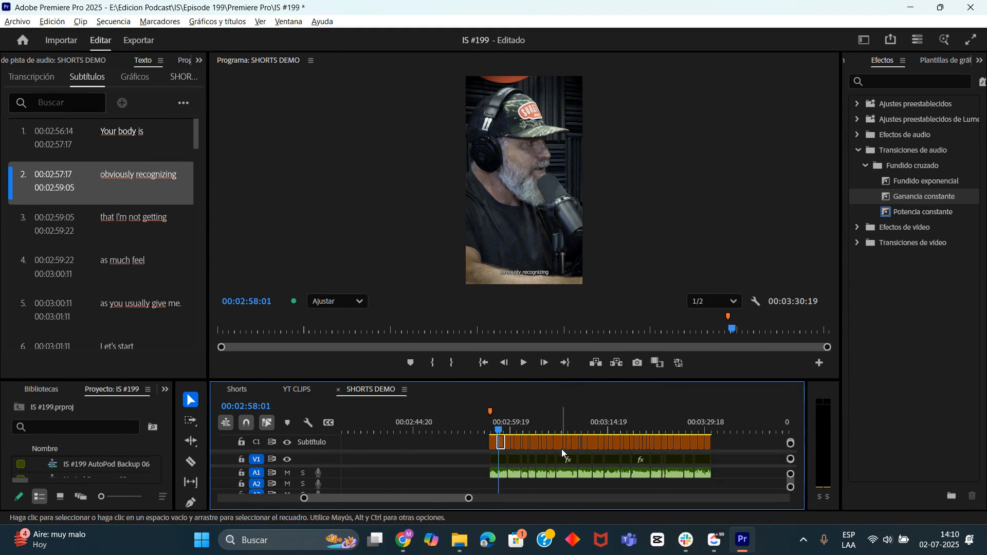
pyautogui.scroll(-3, 562, 451)
pyautogui.click(504, 455)
pyautogui.moveTo(496, 440); pyautogui.dragTo(669, 451)
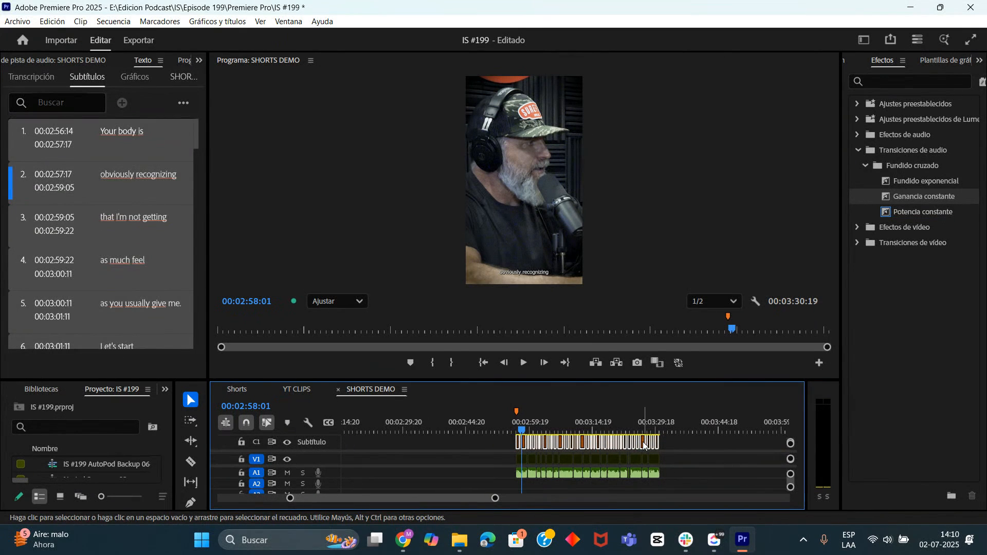
pyautogui.click(694, 479)
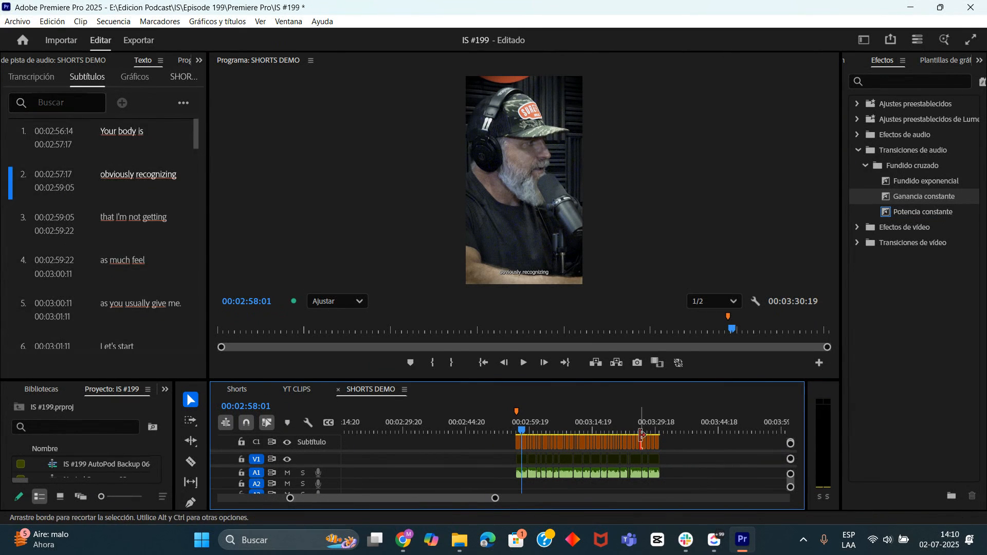
pyautogui.click(644, 443)
pyautogui.scroll(-1, 643, 442)
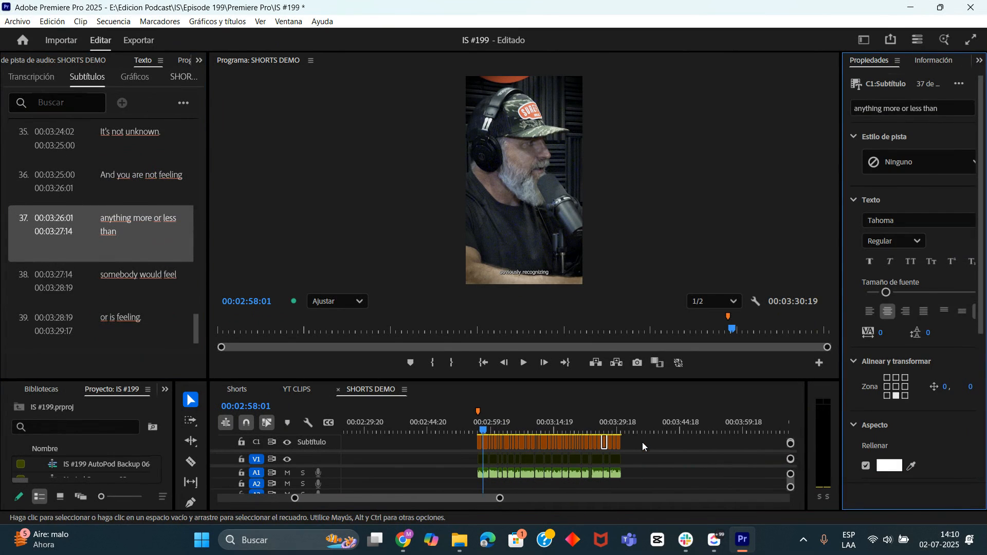
pyautogui.moveTo(461, 439); pyautogui.dragTo(637, 446)
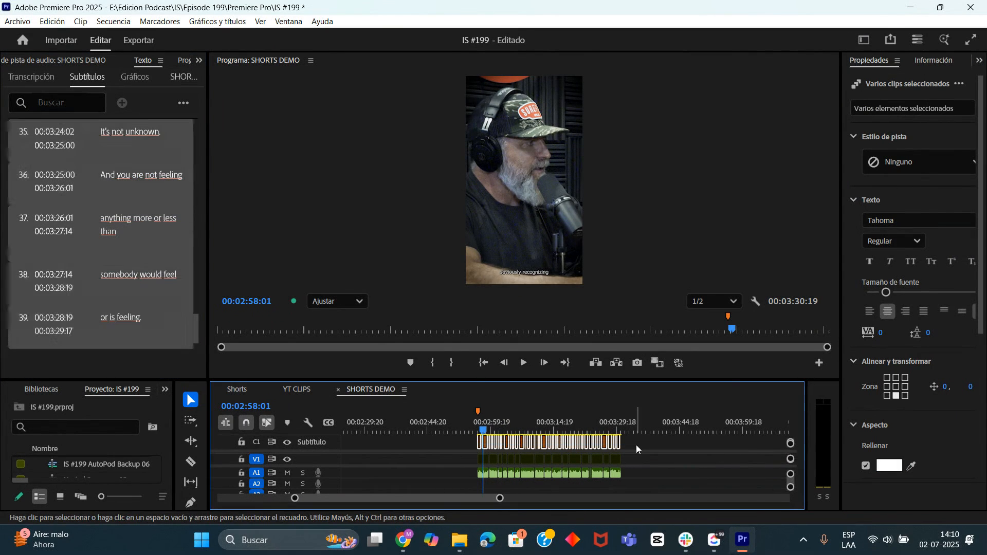
# - Widen the Properties panel and set the zone of all selected captions to the centre of the frame
pyautogui.moveTo(841, 205); pyautogui.dragTo(775, 205)
pyautogui.click(882, 156)
pyautogui.click(885, 160)
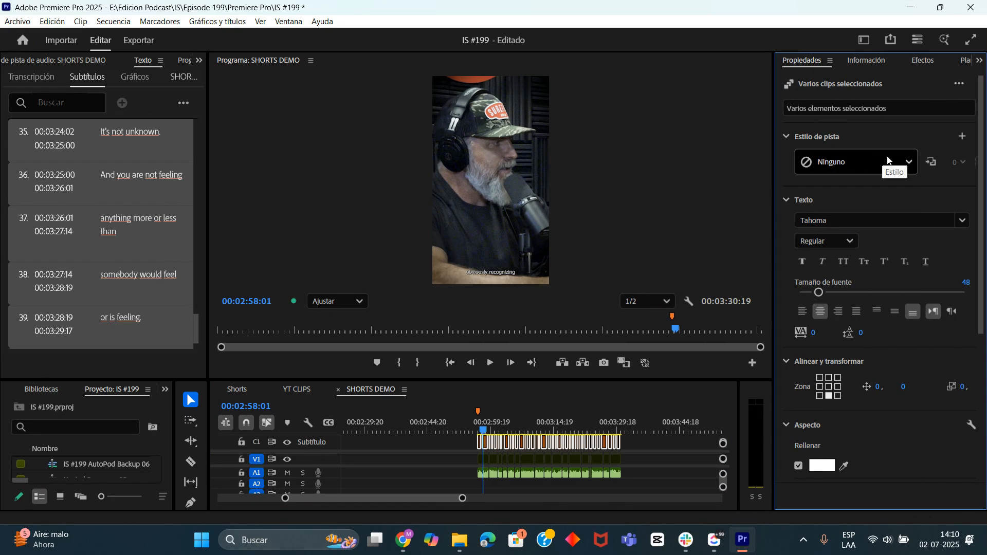
pyautogui.click(829, 386)
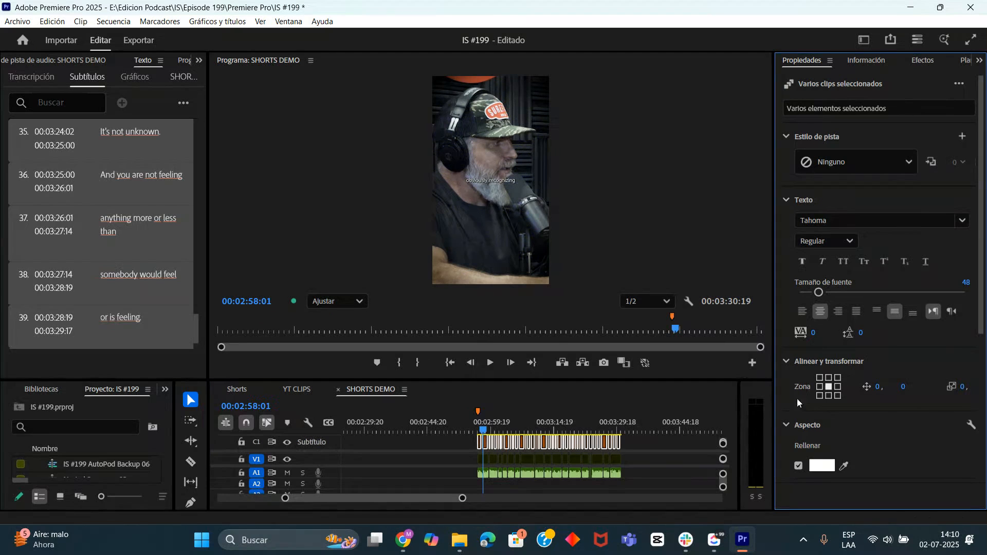
# - Set the position of the selected captions to 81 horizontally and 469 vertically
pyautogui.click(879, 387)
pyautogui.press('Return')
pyautogui.click(908, 388)
pyautogui.write('469')
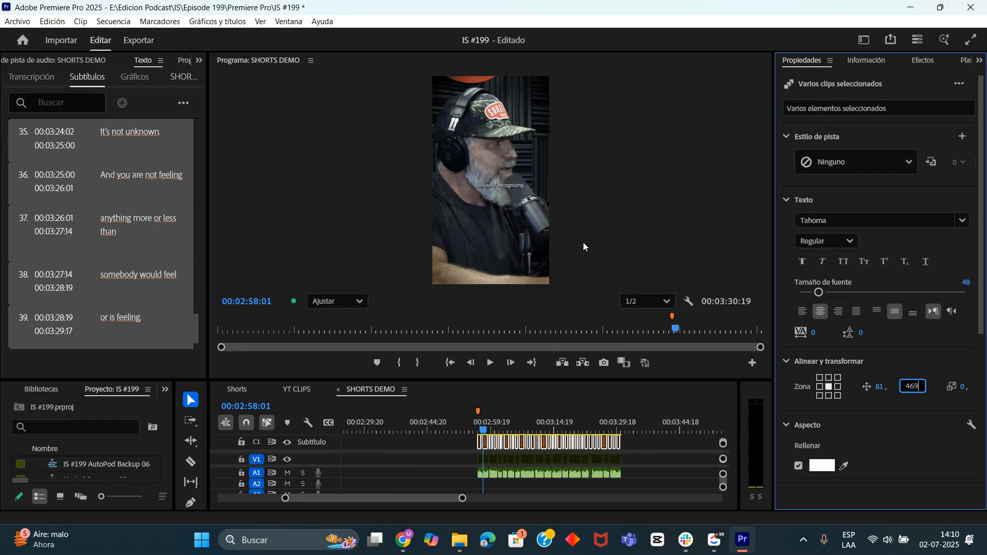
pyautogui.press('Return')
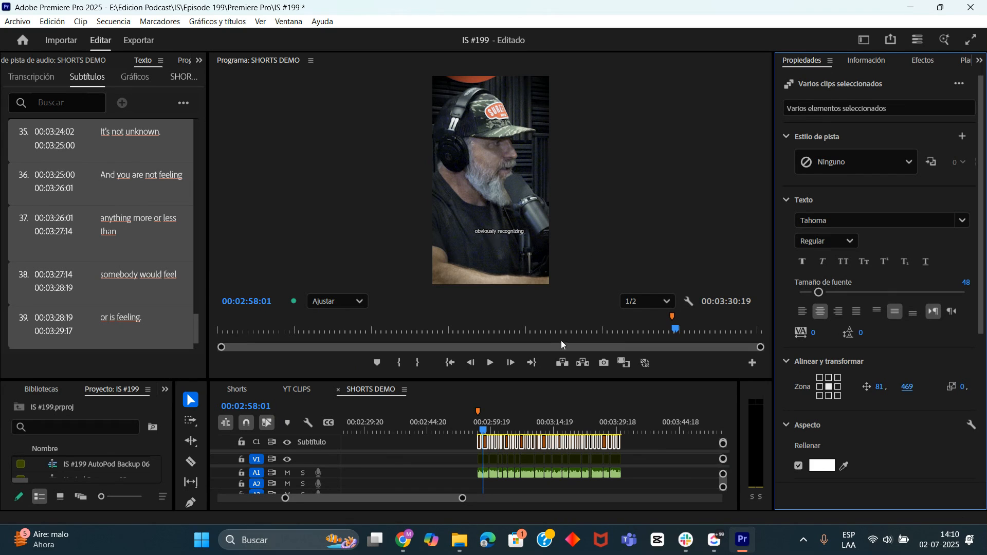
# - Set the font size of the selected captions to 92, clear the selection and check the "obviously recognizing" caption in the preview
pyautogui.moveTo(824, 292); pyautogui.dragTo(835, 289)
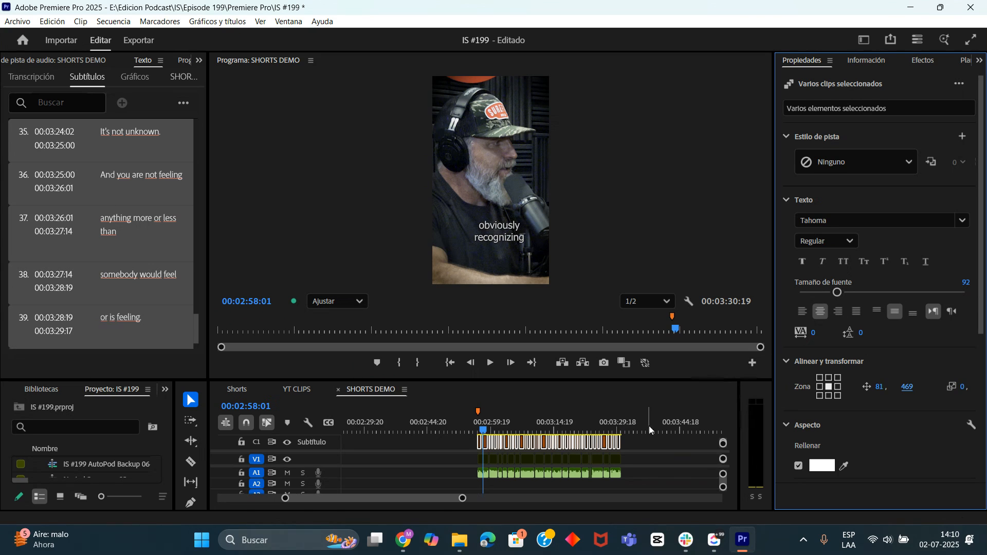
pyautogui.click(552, 499)
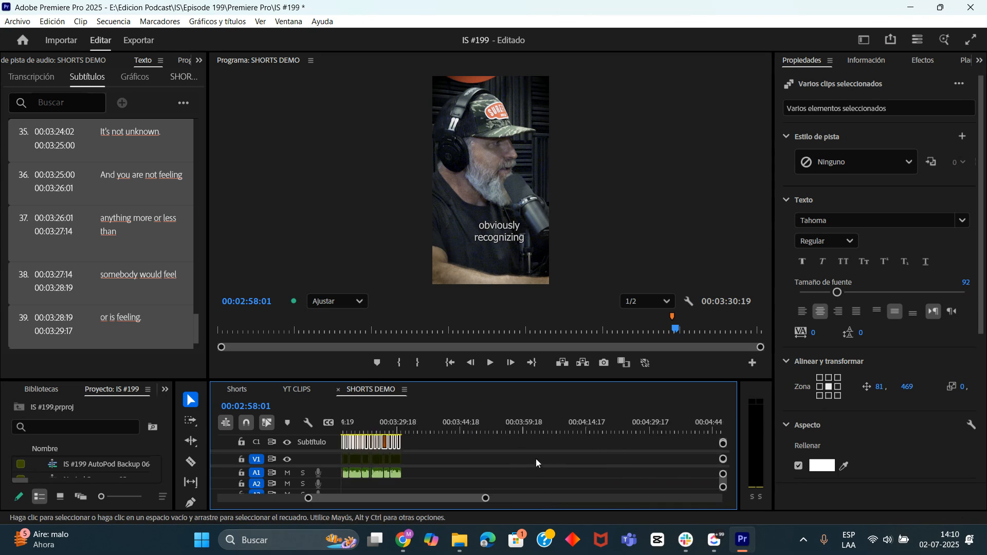
pyautogui.press('=')
pyautogui.click(487, 480)
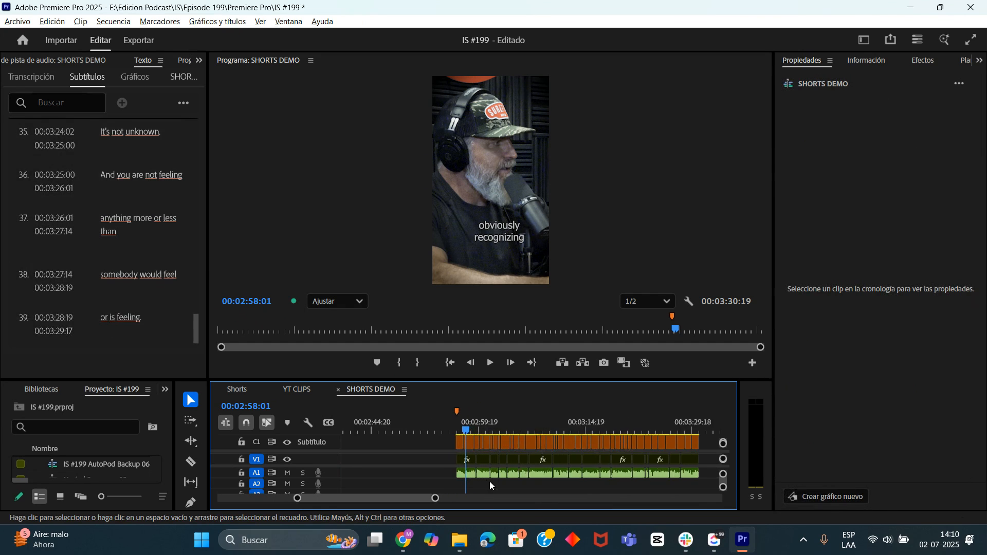
pyautogui.press('=')
pyautogui.press('=')
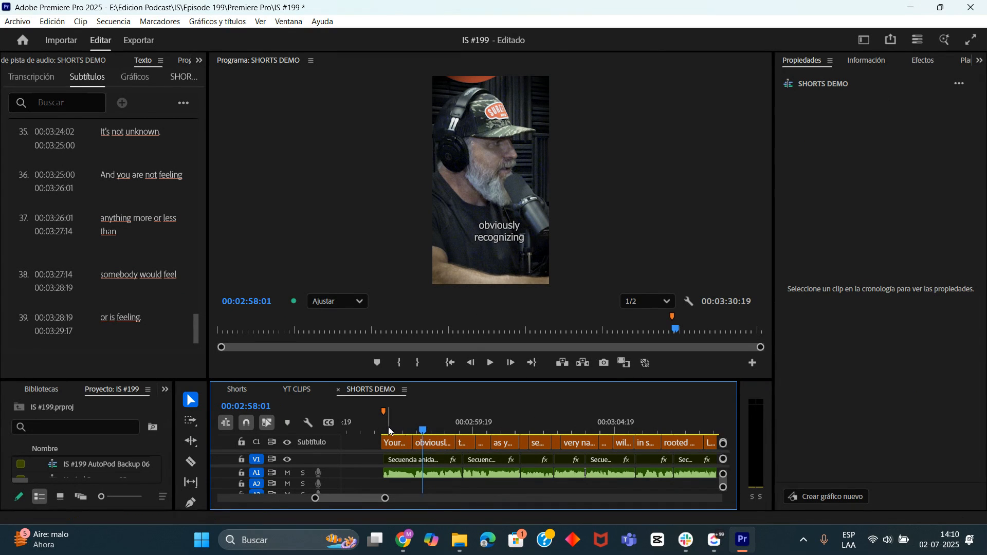
pyautogui.click(435, 427)
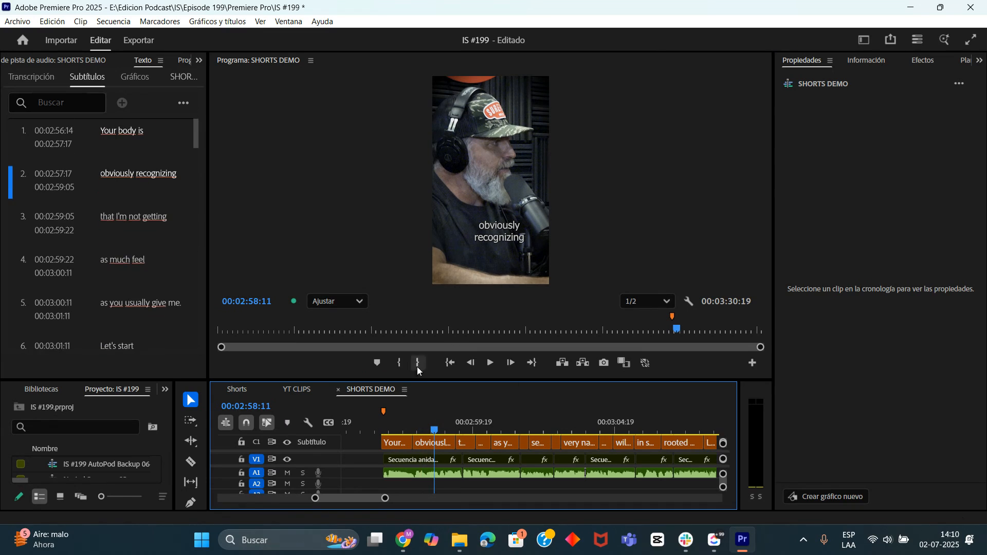
# - Remove every comma from the captions by replacing all "," matches with empty text
pyautogui.click(62, 99)
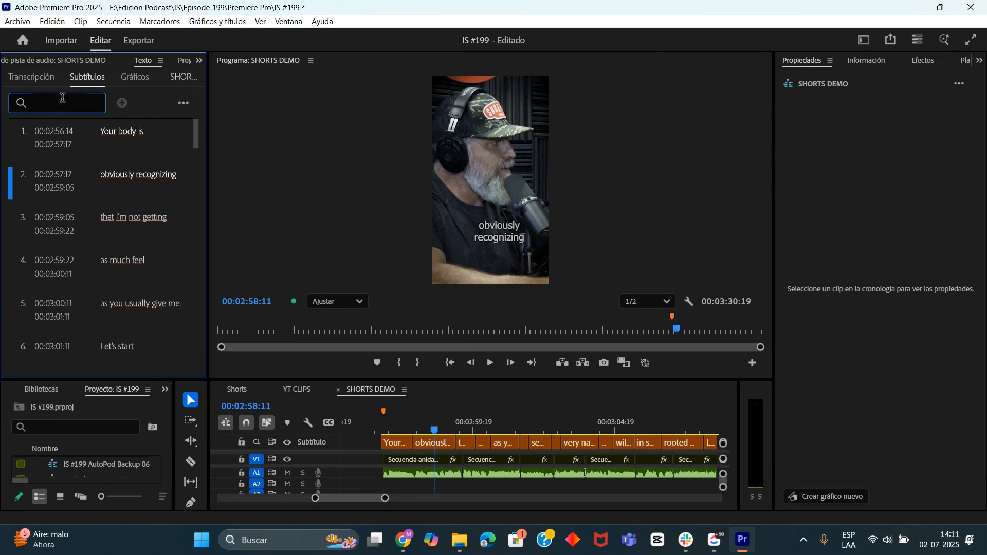
pyautogui.write(',')
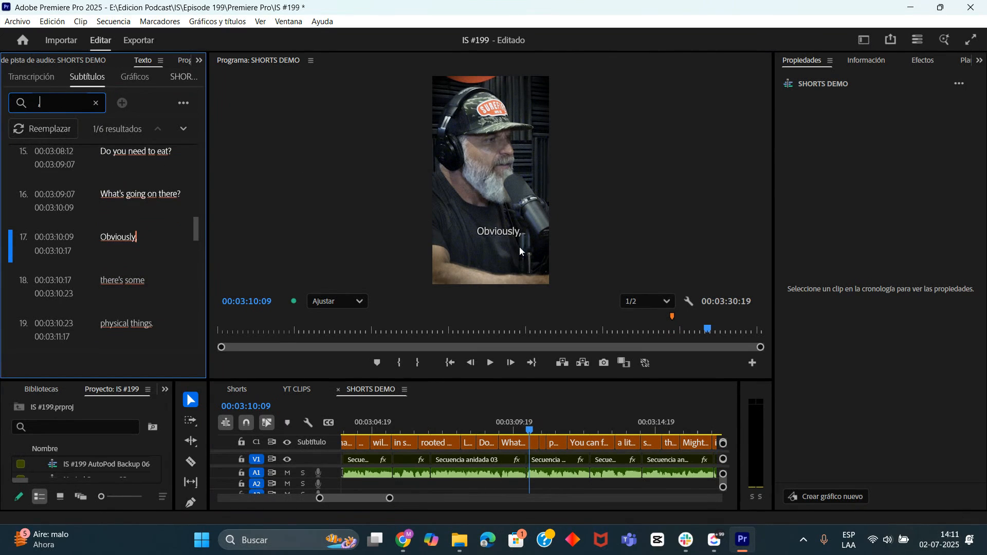
pyautogui.click(48, 132)
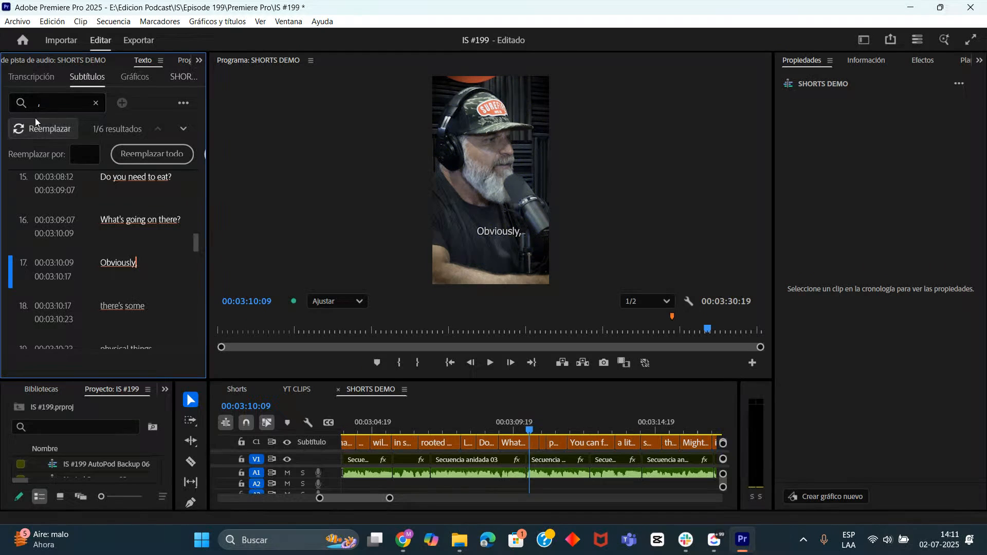
pyautogui.click(86, 155)
pyautogui.click(150, 154)
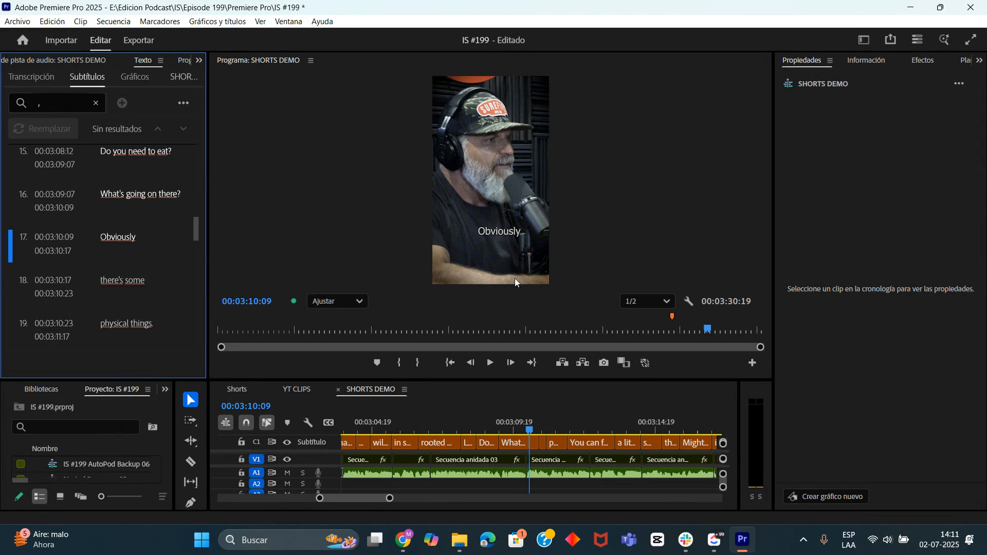
# - Remove every period from the captions by replacing all "." matches with empty text
pyautogui.click(59, 96)
pyautogui.press('BackSpace')
pyautogui.write('.')
pyautogui.click(85, 154)
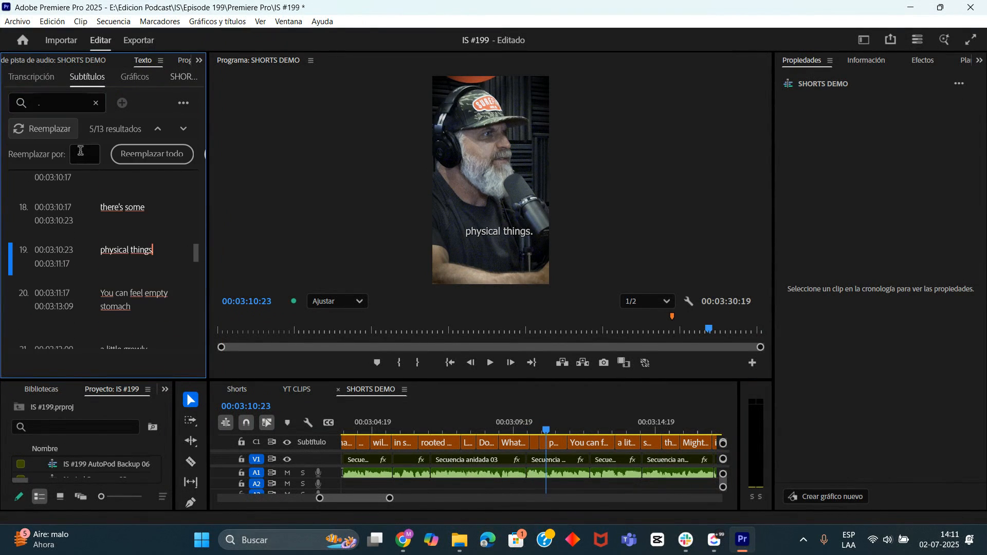
pyautogui.click(152, 156)
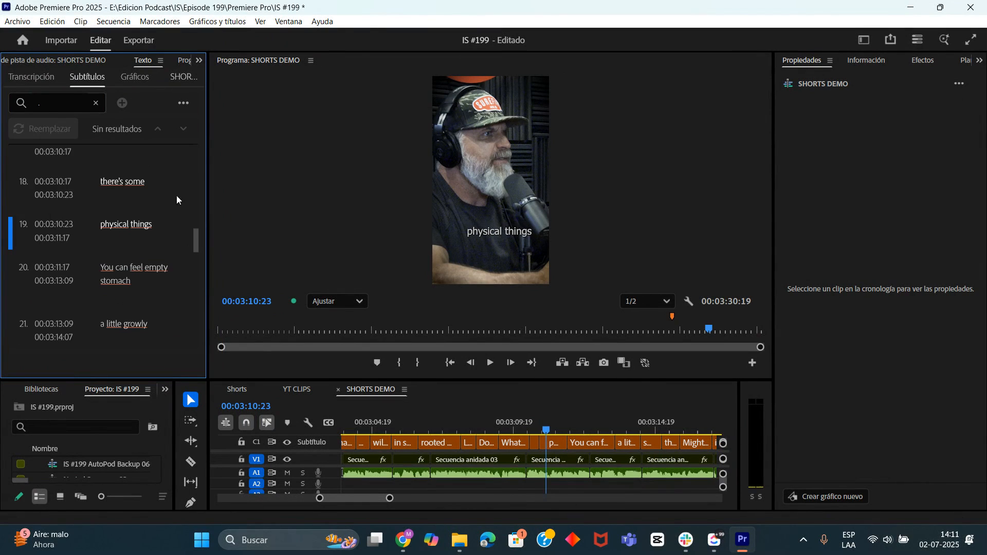
# - Remove every question mark from the captions by replacing all "?" matches with empty text, and clear the caption search
pyautogui.click(49, 102)
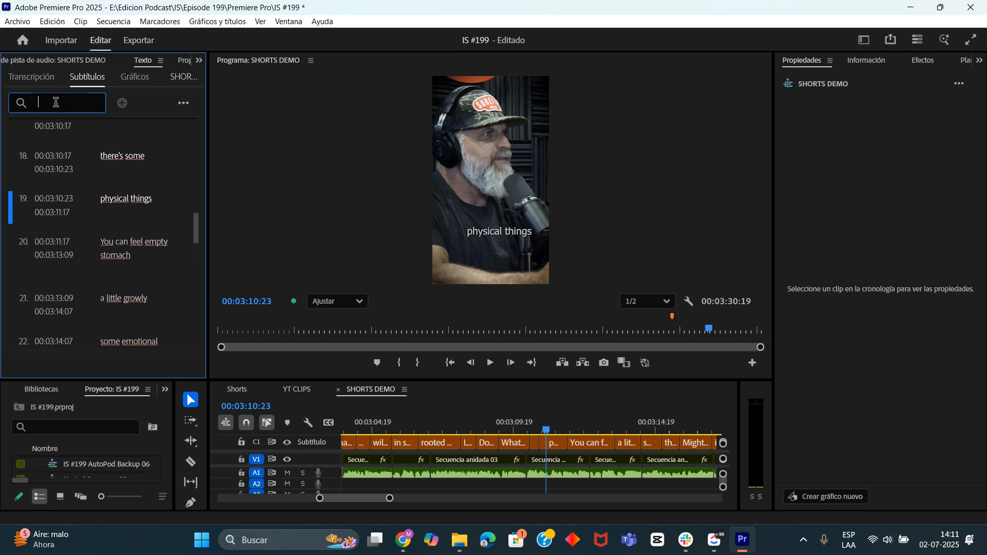
pyautogui.write('?')
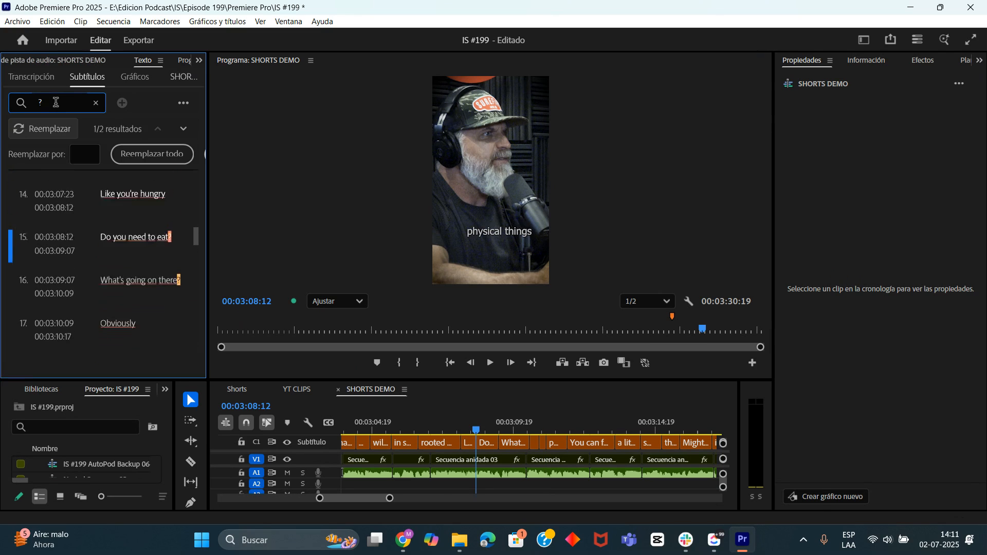
pyautogui.click(85, 153)
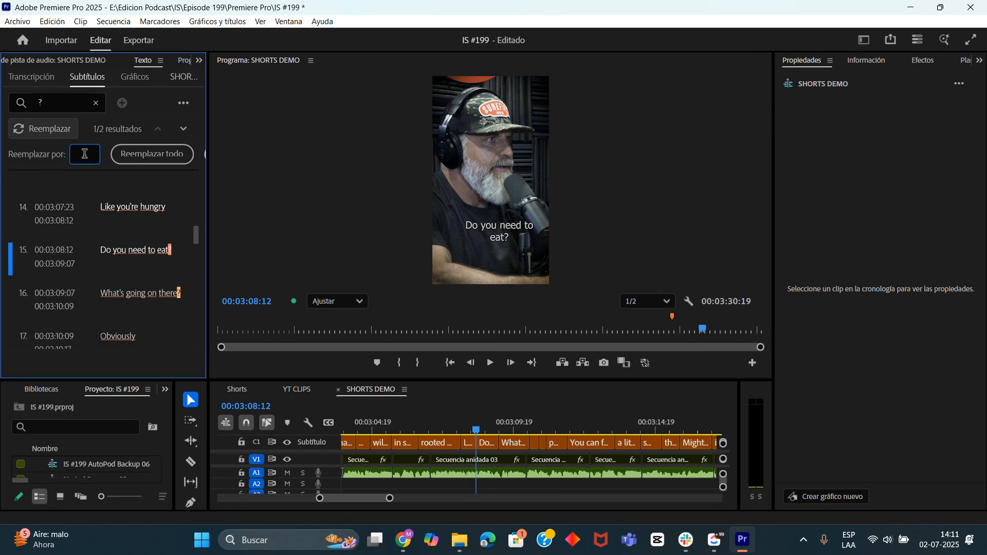
pyautogui.click(152, 154)
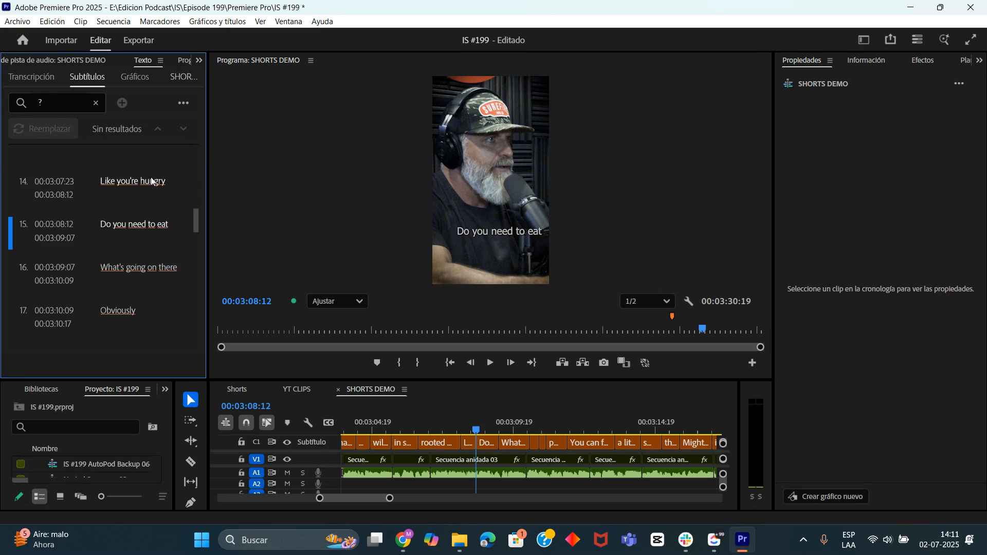
pyautogui.click(51, 100)
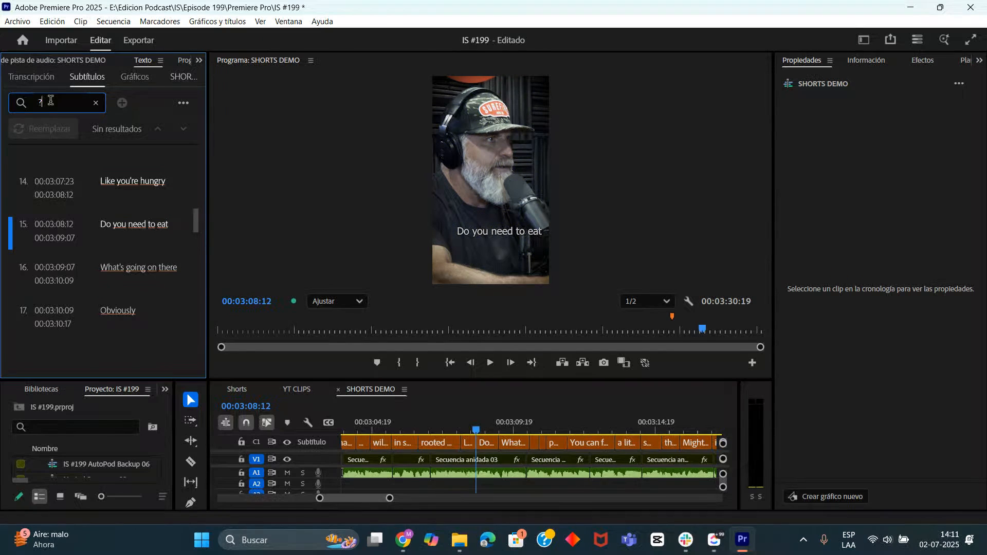
pyautogui.press('BackSpace')
pyautogui.scroll(-6, 470, 442)
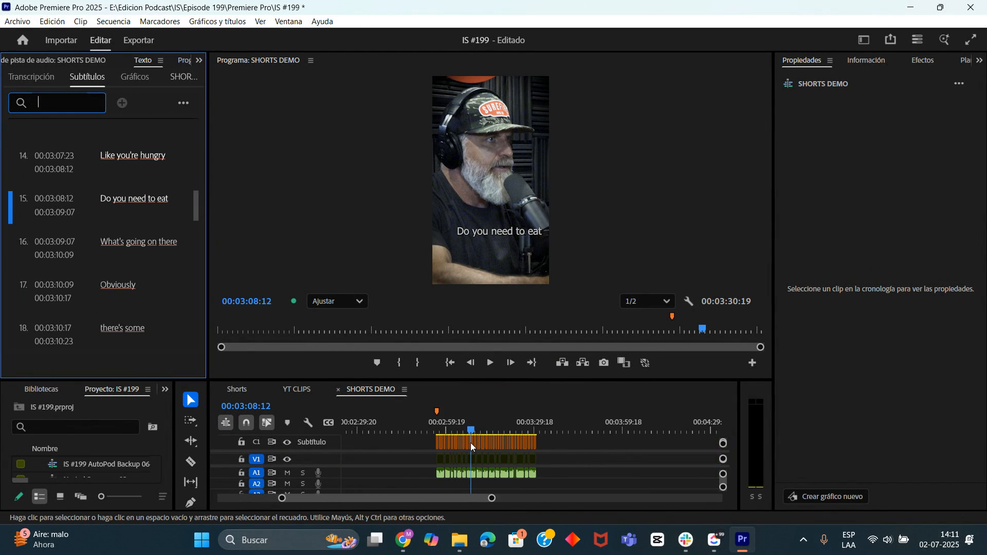